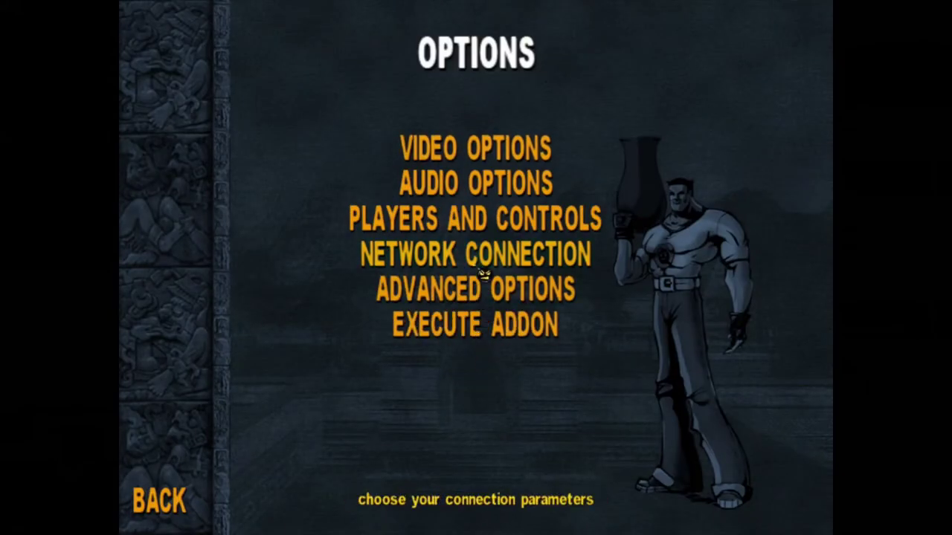
Review the video options for graphics API, preferences and resolution, and return to the main menu.
click(477, 147)
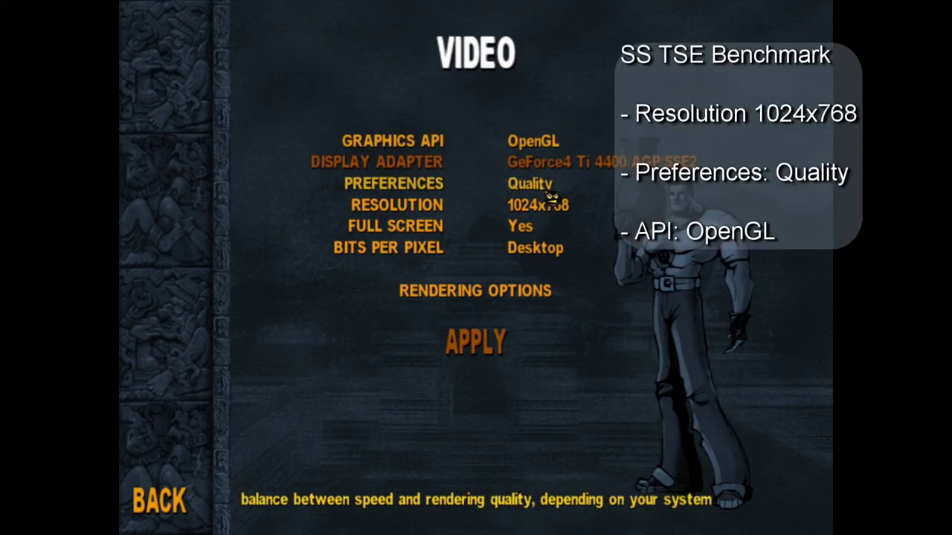
click(183, 500)
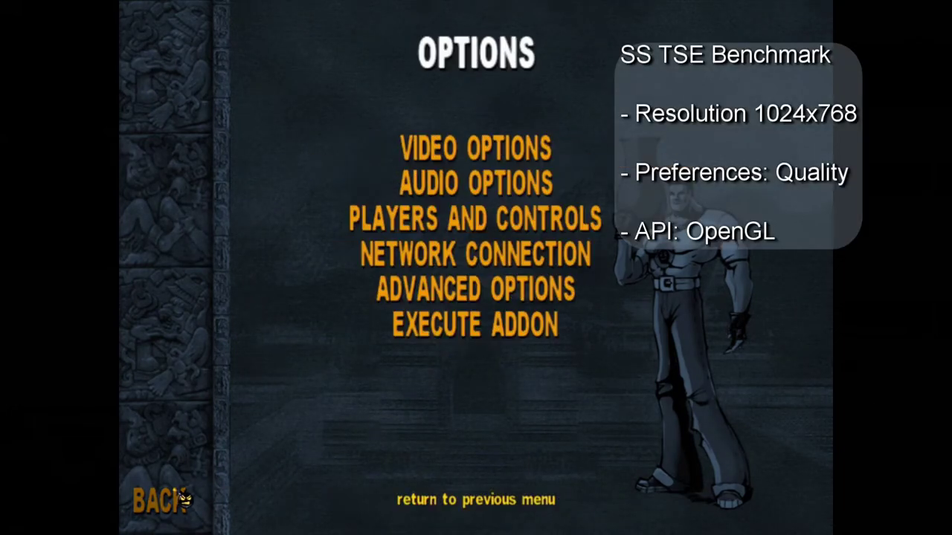
click(154, 499)
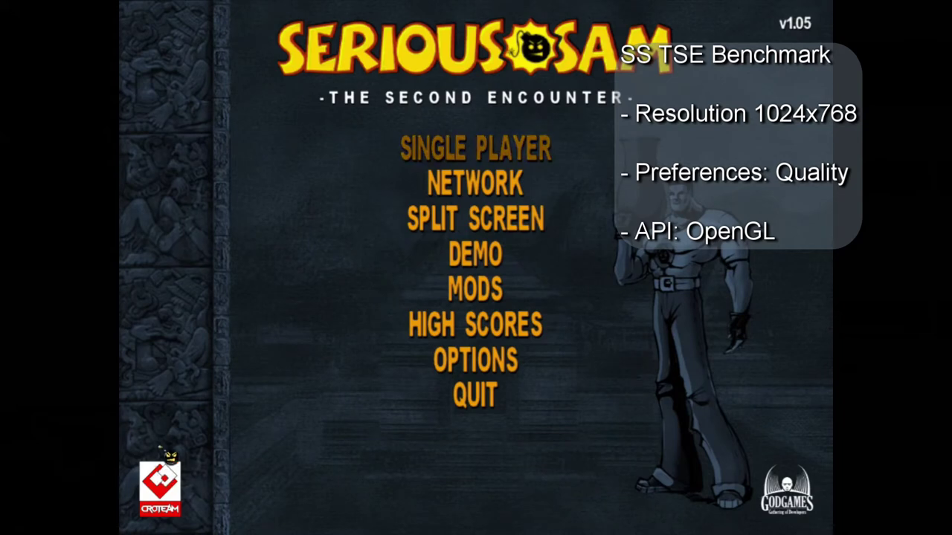
Enable demo profiling and on-screen statistics in the console with /dem_bprofile=1 and /hud_istats=1, and close the console.
key(grave)
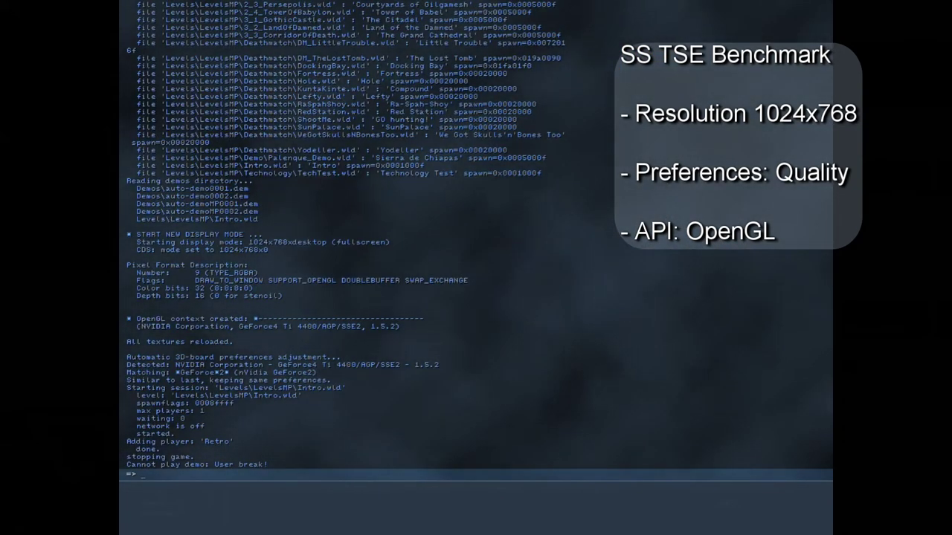
text(/dem_bprofile)
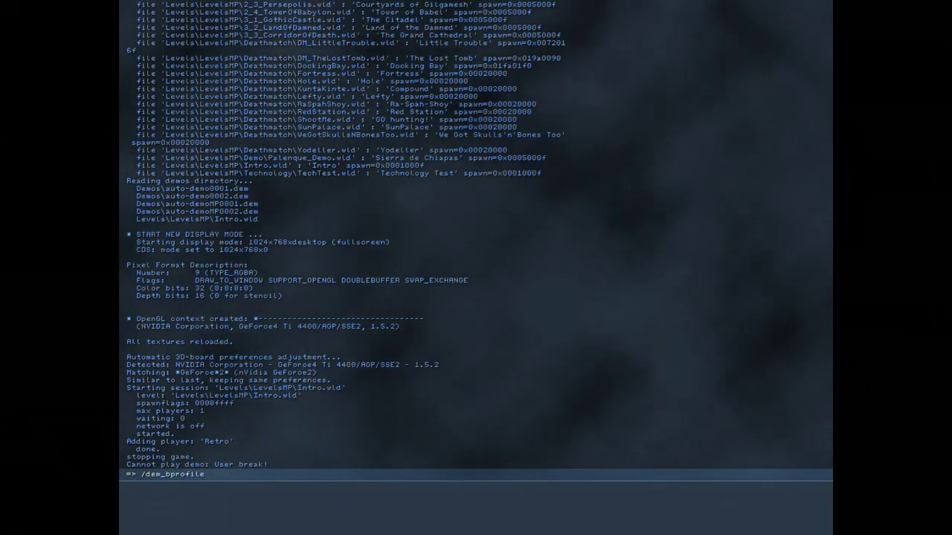
text(=1)
key(Return)
text(/hud_istats=0)
key(Return)
key(grave)
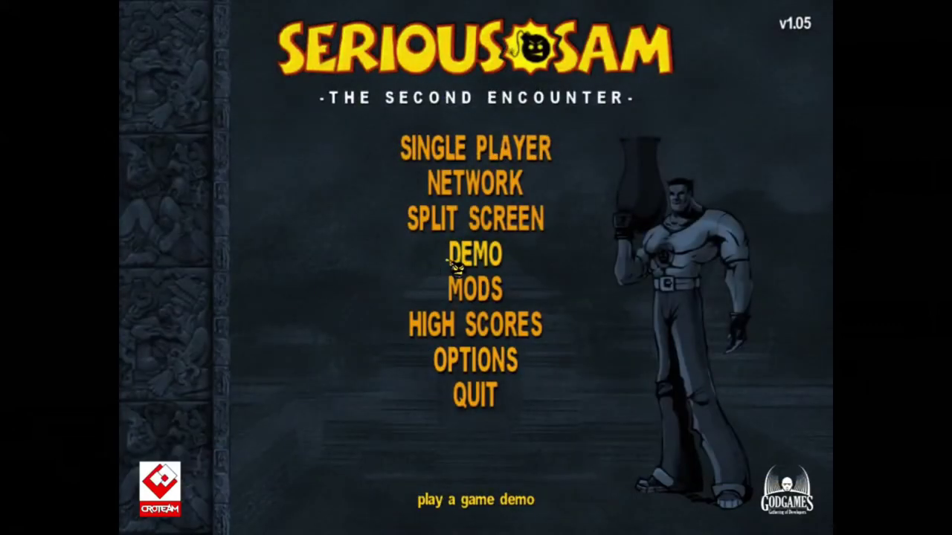
Run the auto-demo0001 demo as a benchmark, close the results console and quit the game.
click(455, 254)
click(368, 205)
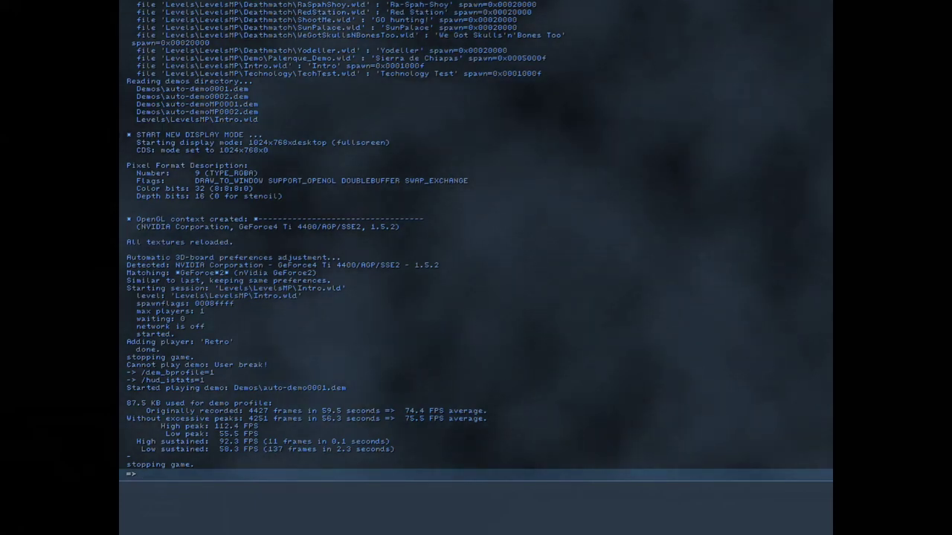
key(grave)
click(498, 388)
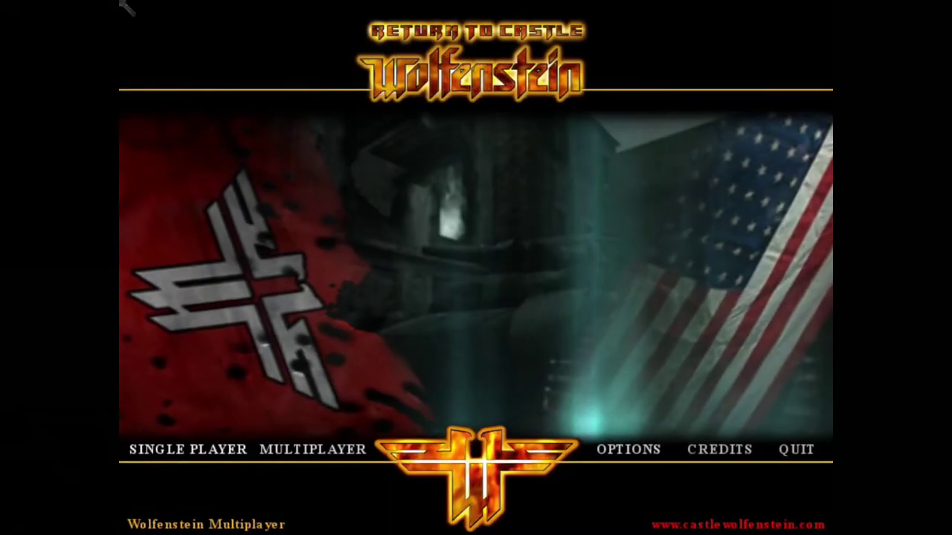
Turn on GL Extensions in the Return to Castle Wolfenstein graphics settings and return to the main menu.
click(607, 448)
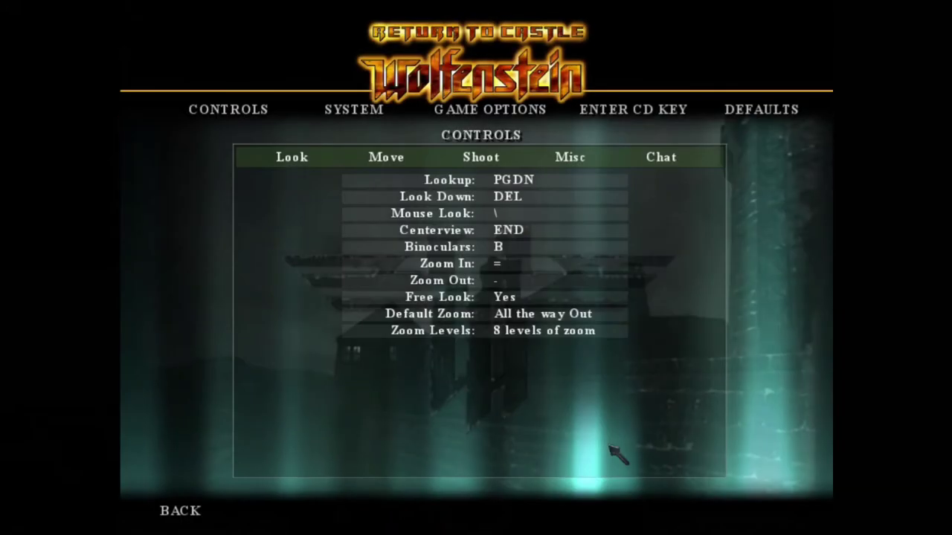
click(376, 109)
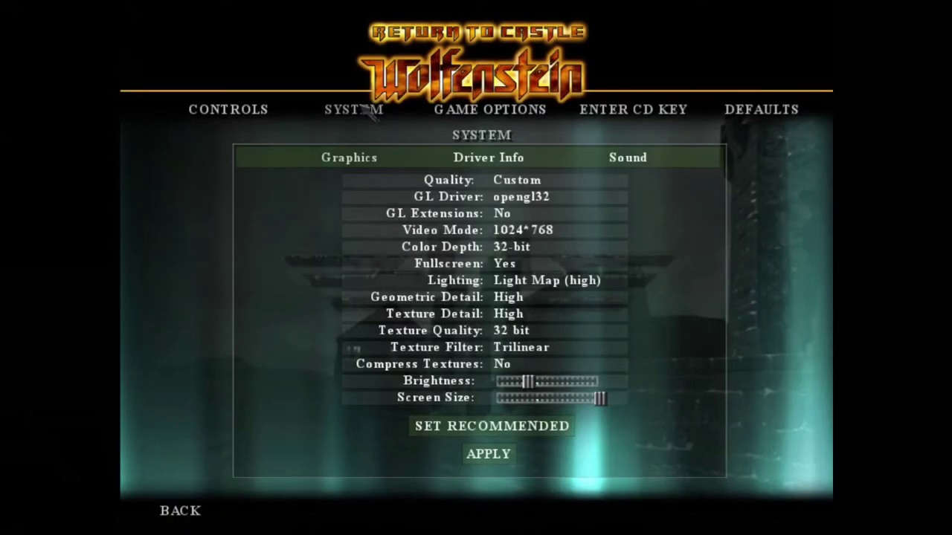
click(529, 215)
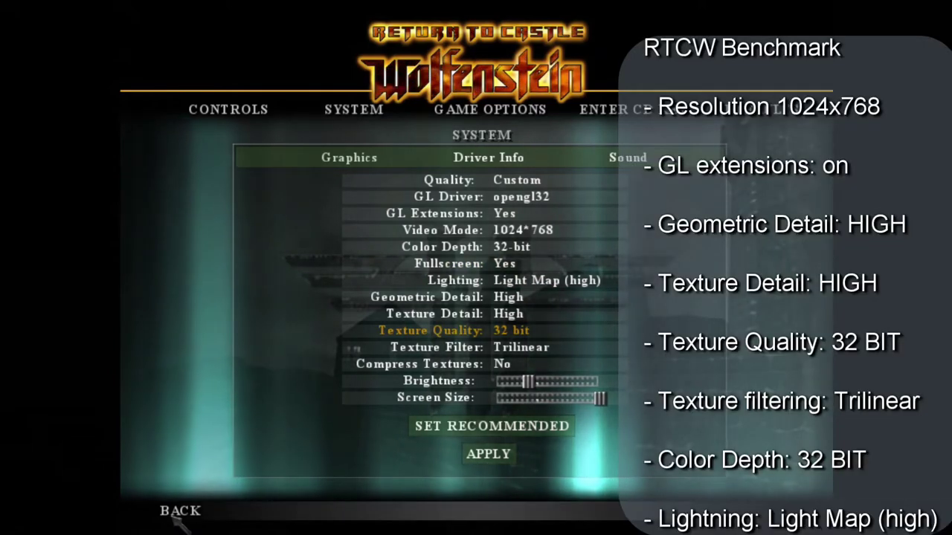
click(179, 511)
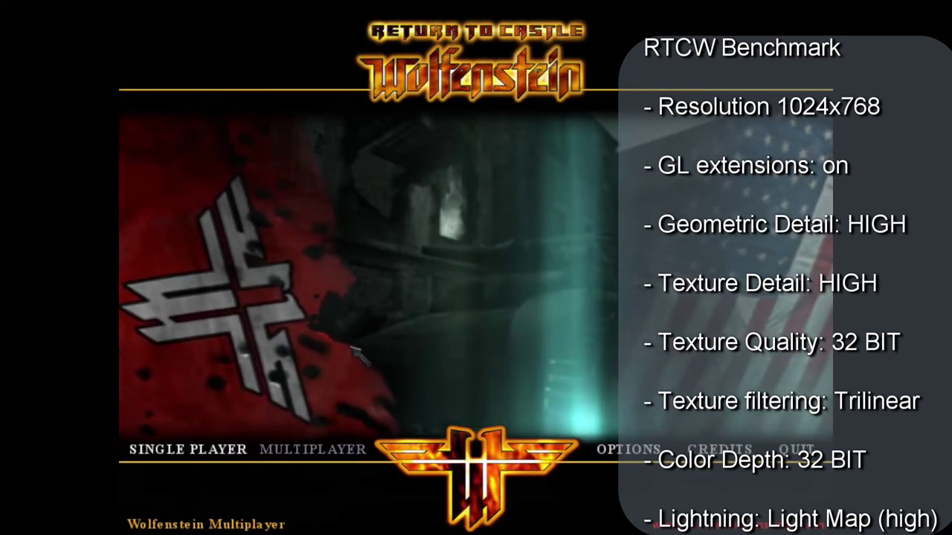
Enable demo timing in the console with /timedemo 1.
key(grave)
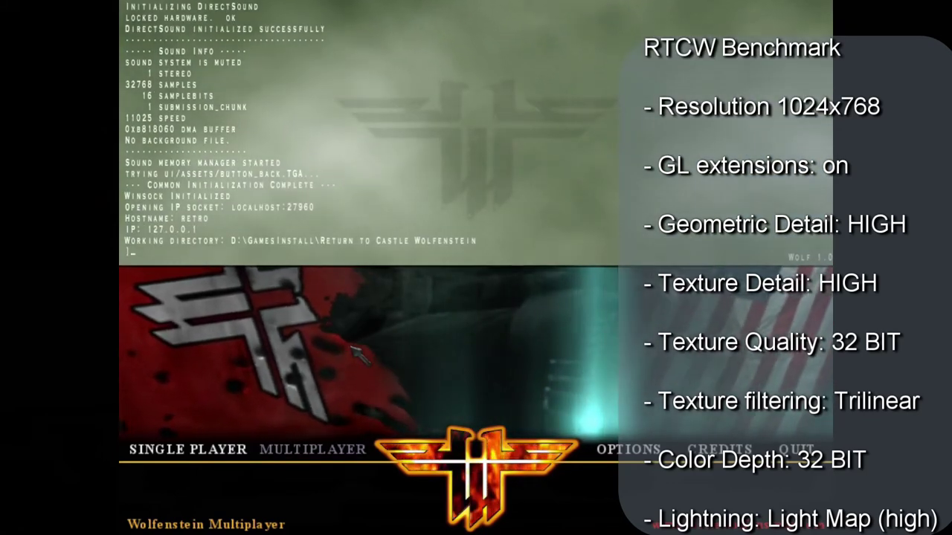
text(/timedemo)
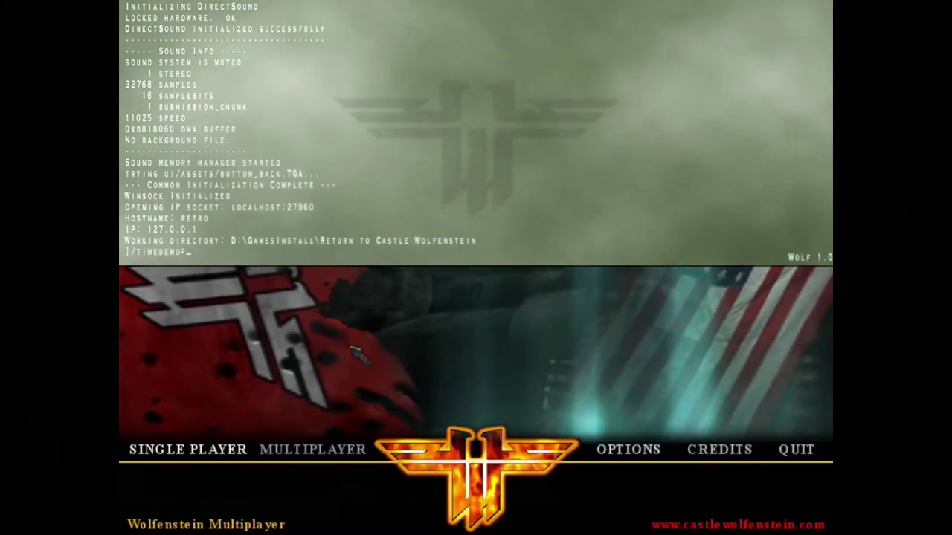
text( 1)
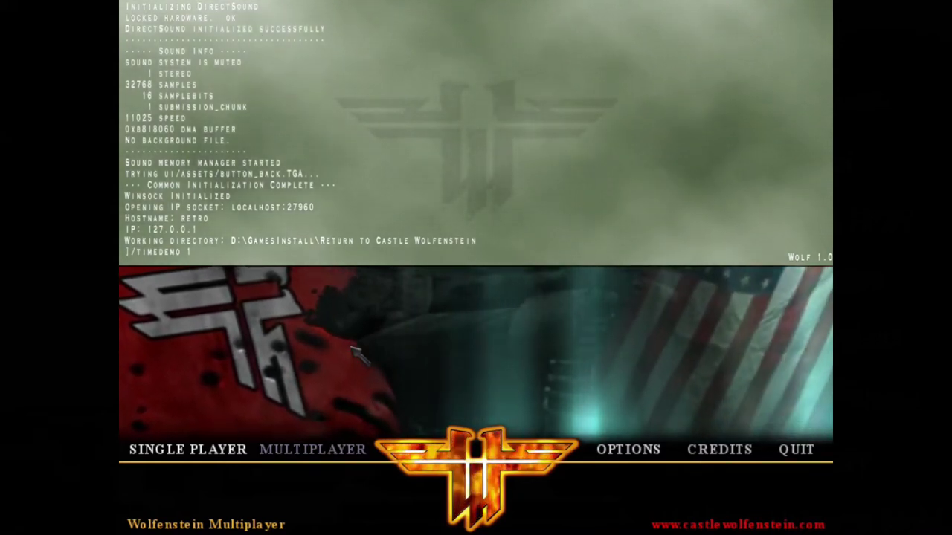
key(Return)
Start the checkpoint demo from the console with /demo checkpoint.
text(/d)
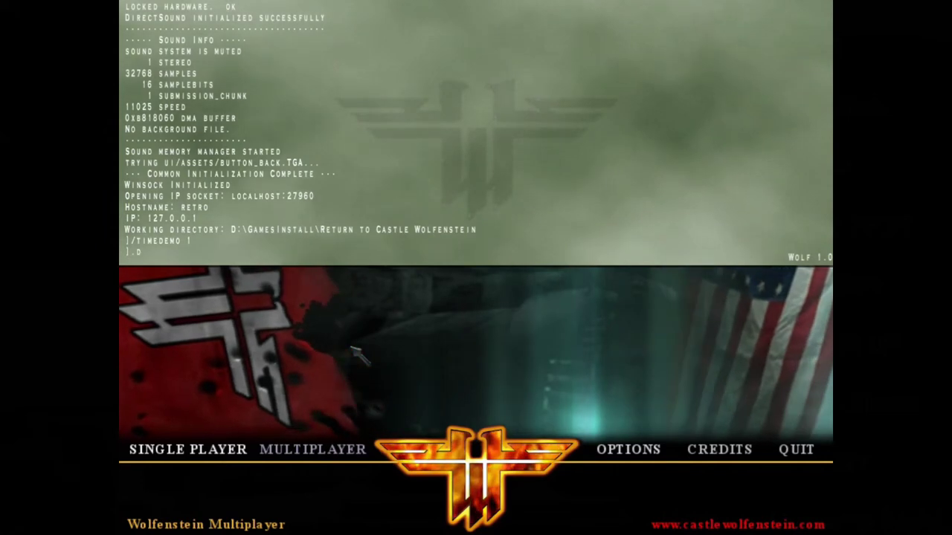
key(BackSpace)
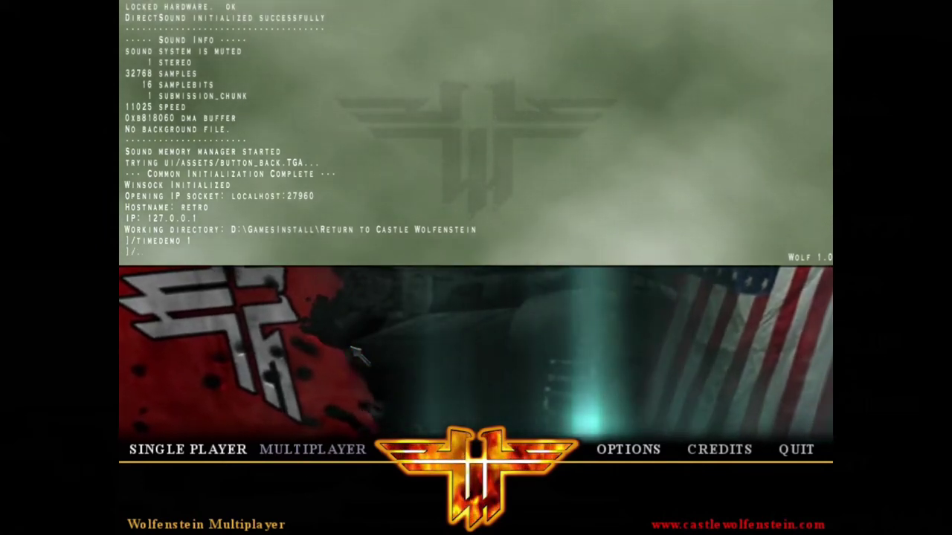
text(demo )
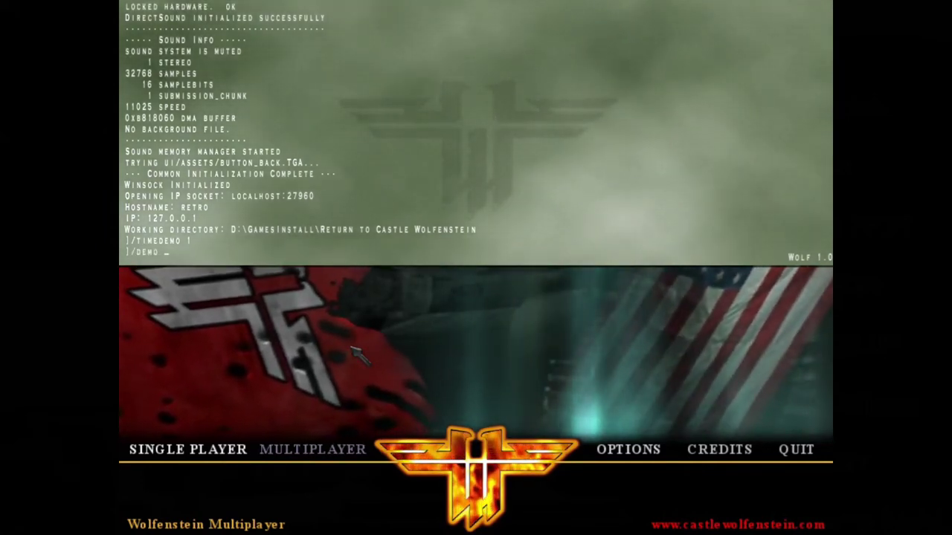
text(checkpoin)
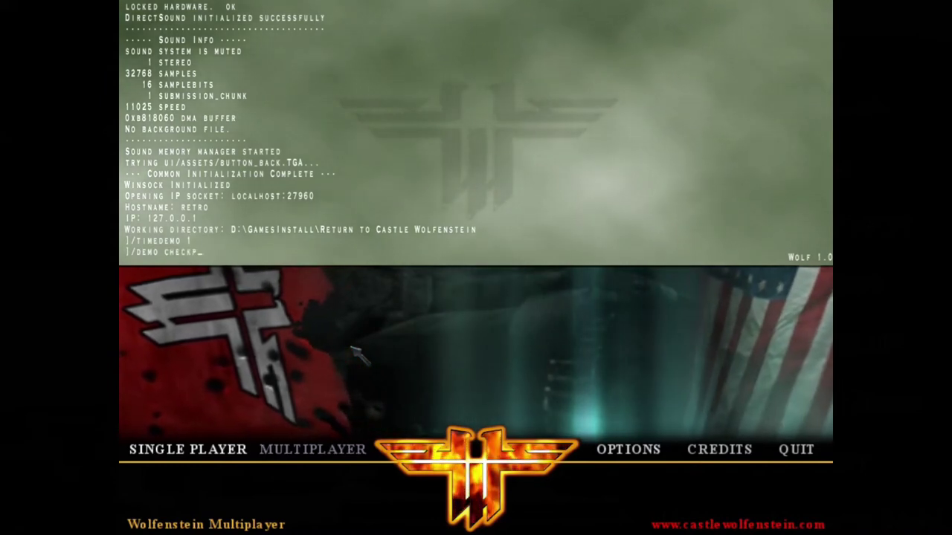
text(t)
key(Return)
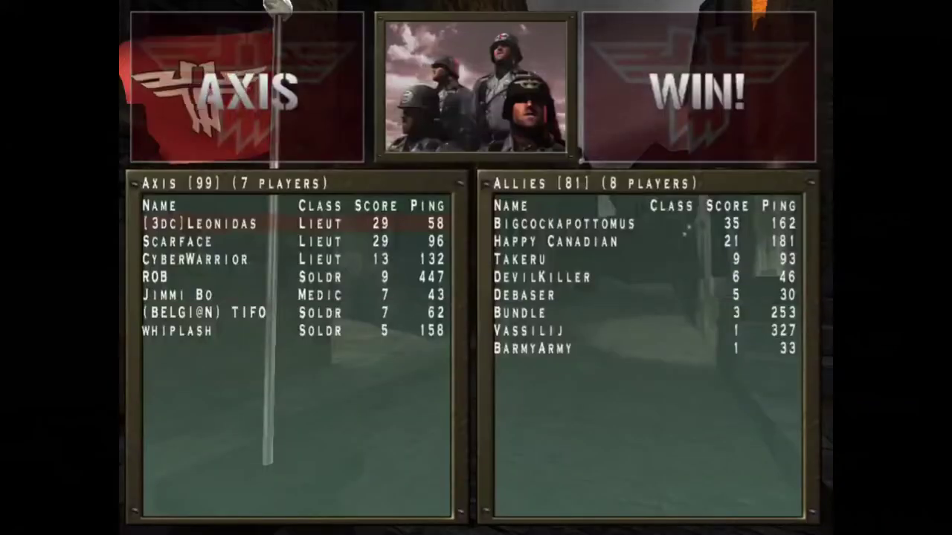
Show the console to read the demo's frame-rate result, and leave it.
key(grave)
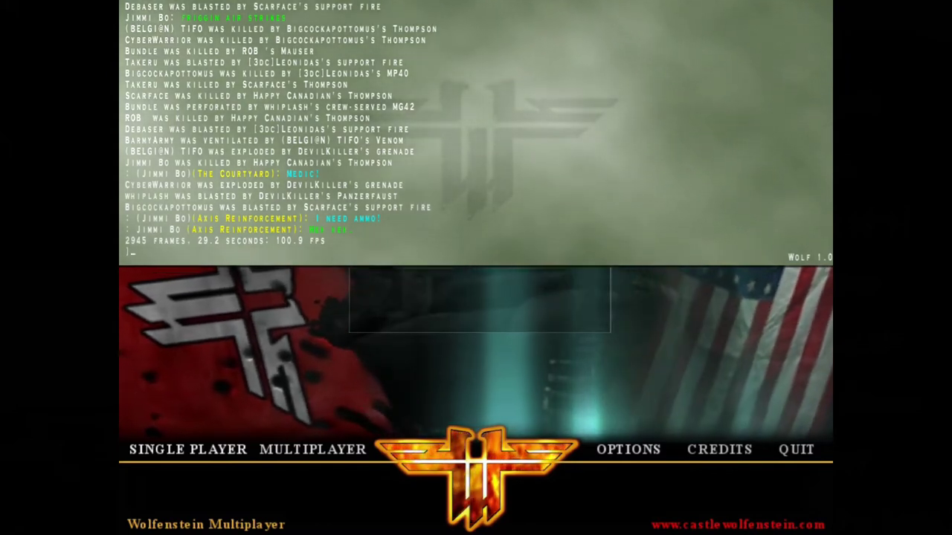
text(\)
key(Return)
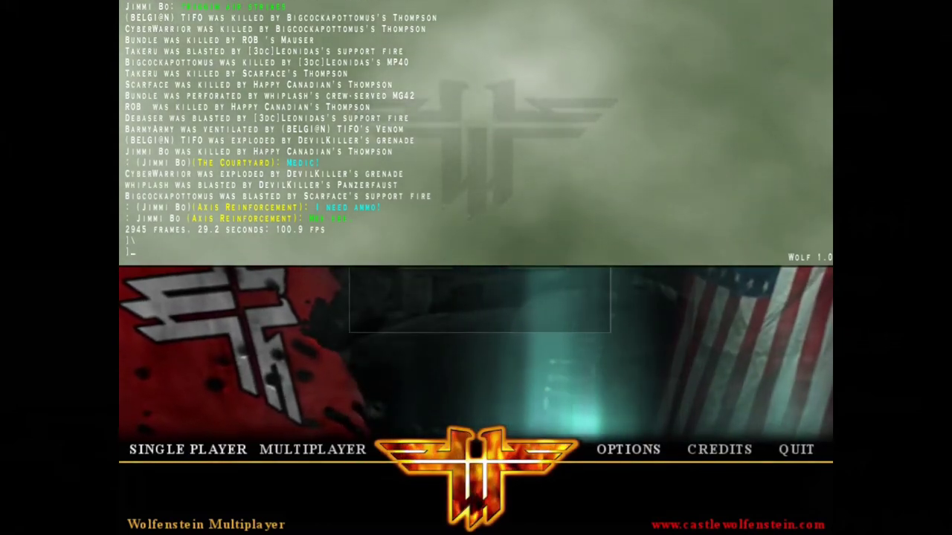
key(Escape)
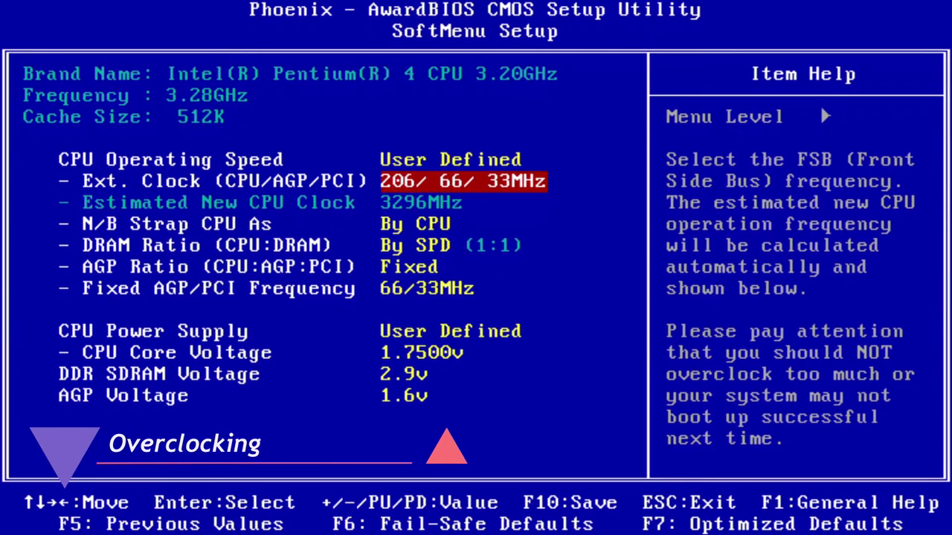
Set the external clock to 207 MHz and the CPU core voltage to 1.7750 V in SoftMenu Setup.
key(plus)
key(Down)
key(Down)
key(Down)
key(Down)
key(Down)
key(Down)
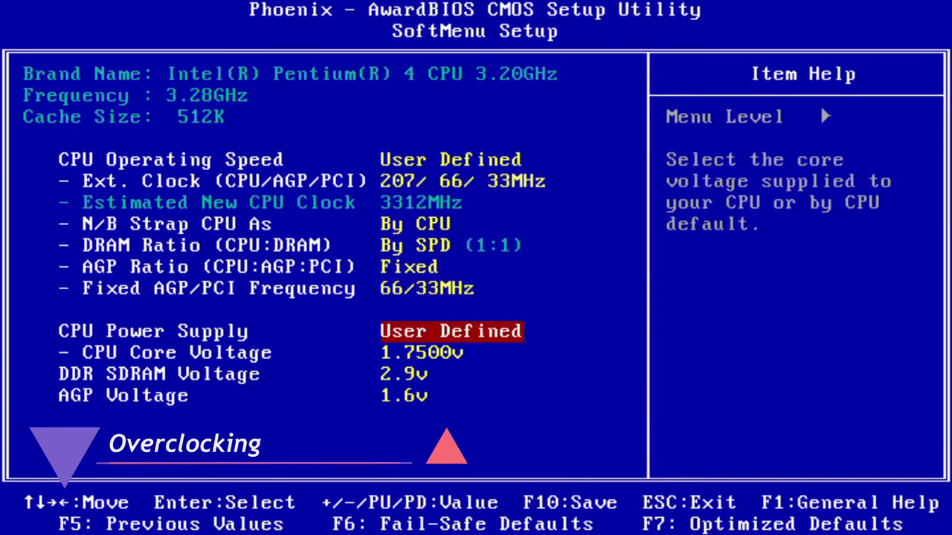
key(minus)
key(plus)
key(plus)
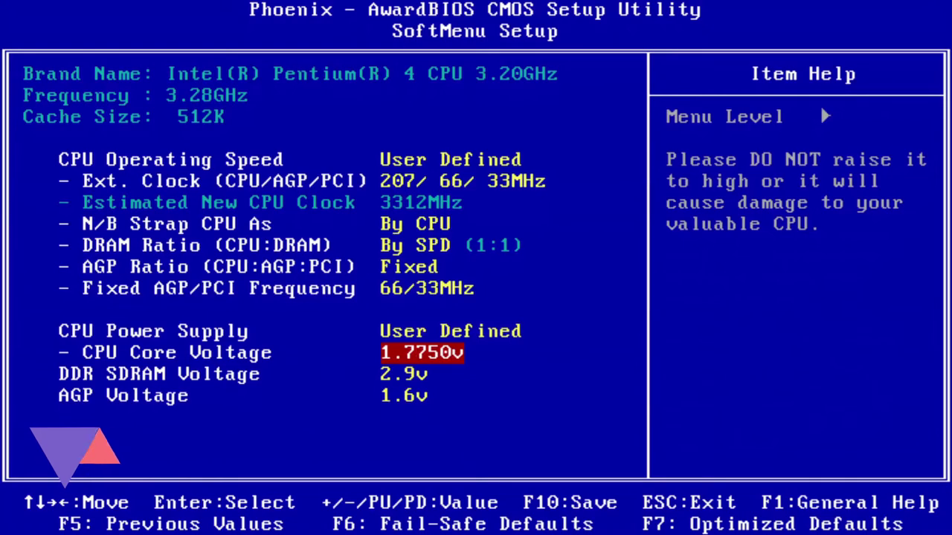
Leave SoftMenu Setup and exit the BIOS with the changes saved.
key(Escape)
key(Right)
key(Down)
key(Down)
key(Down)
key(Down)
key(Return)
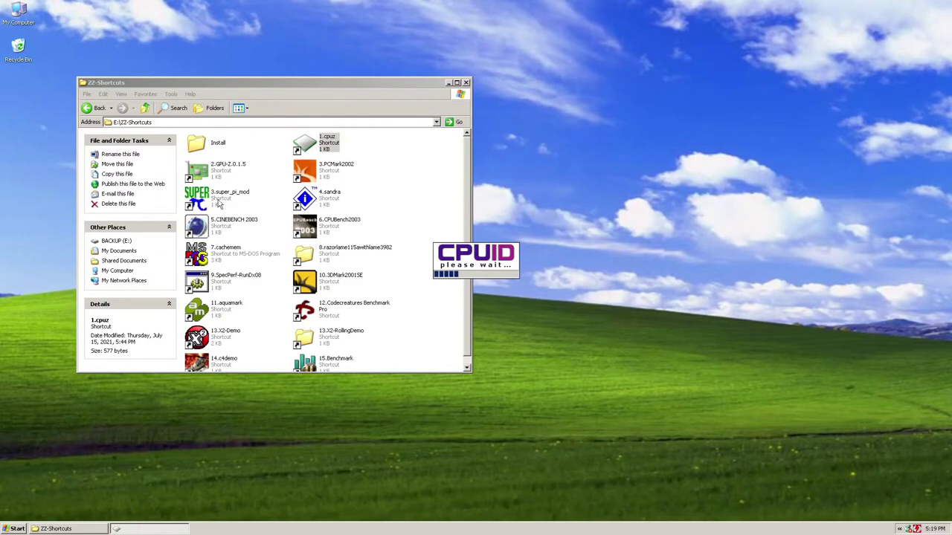
Launch Super PI, close the ZZ-Shortcuts folder, and arrange the Super PI and CPU-Z windows side by side.
double_click(220, 205)
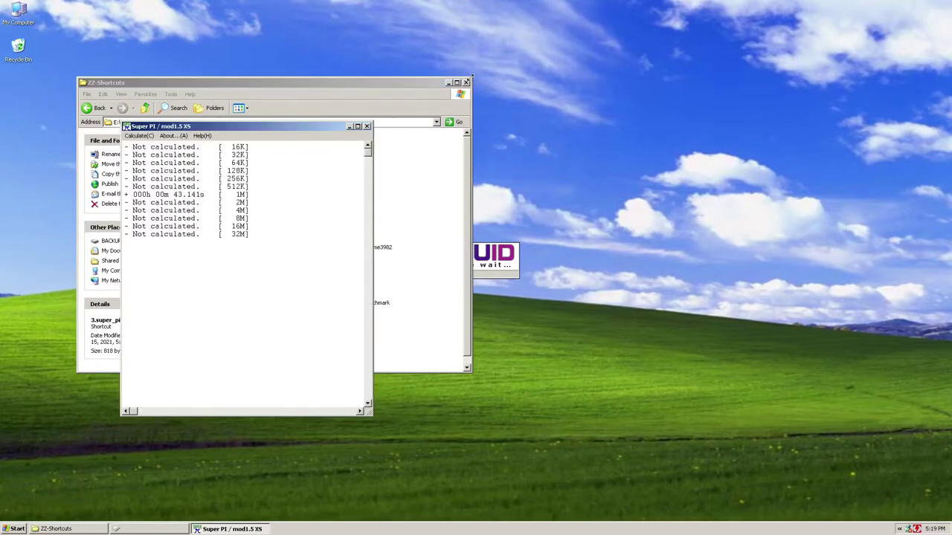
click(466, 82)
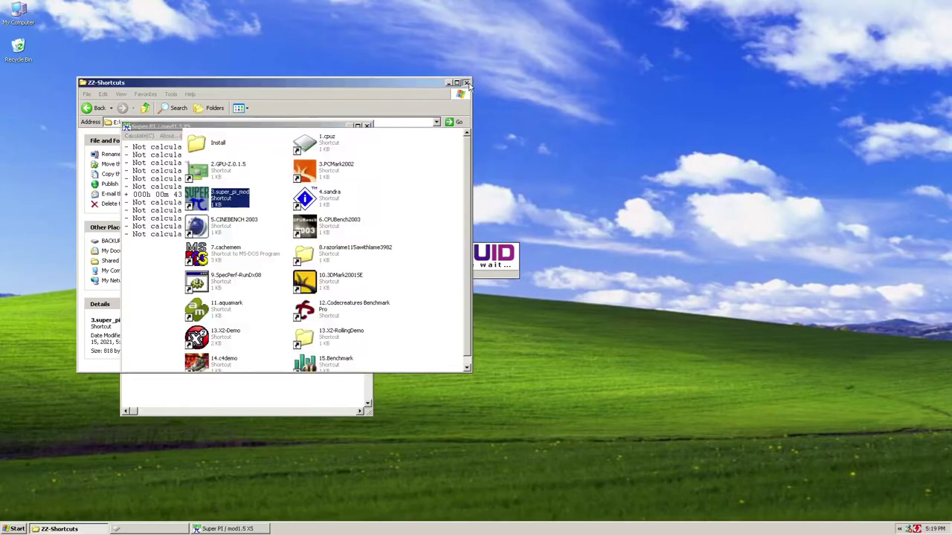
drag(307, 126, 652, 84)
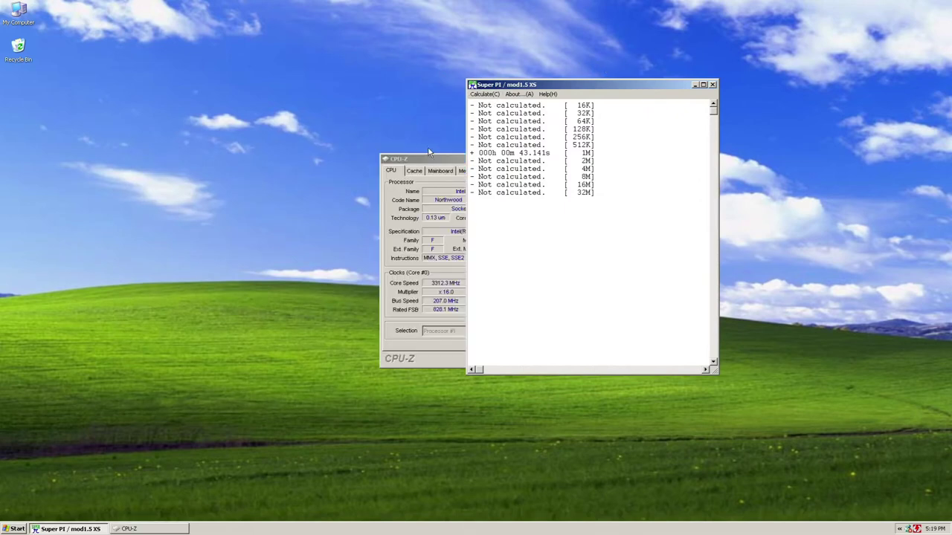
click(428, 163)
drag(428, 163, 288, 135)
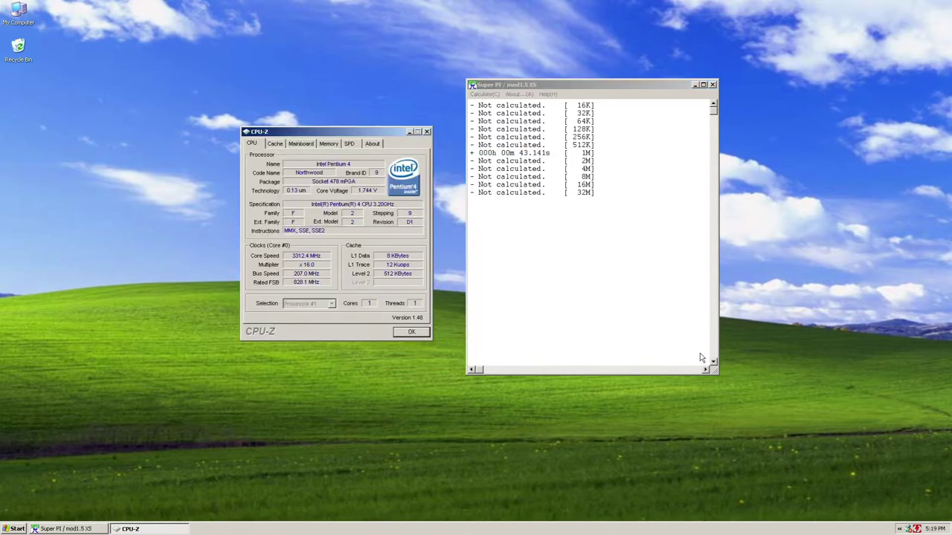
Start a 1M-digit pi calculation in Super PI.
click(482, 94)
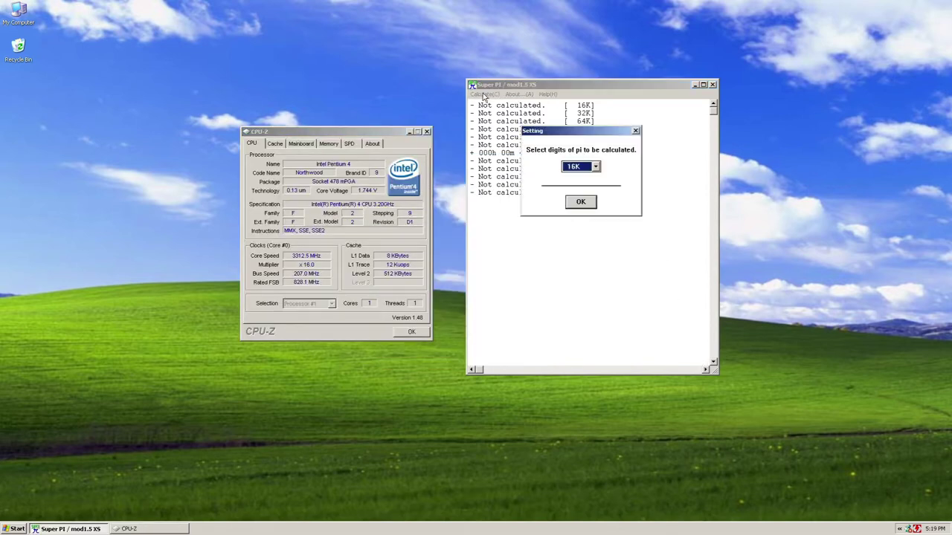
click(570, 167)
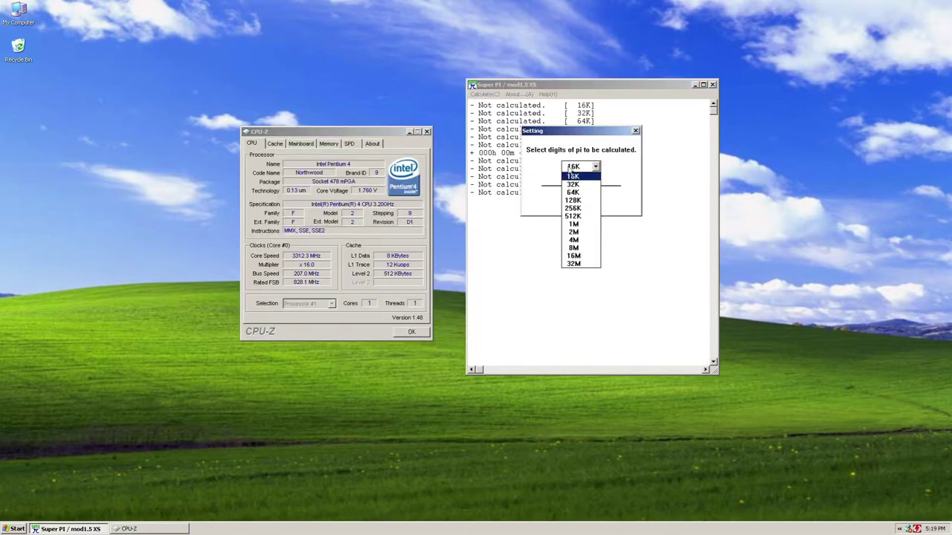
click(573, 225)
click(571, 207)
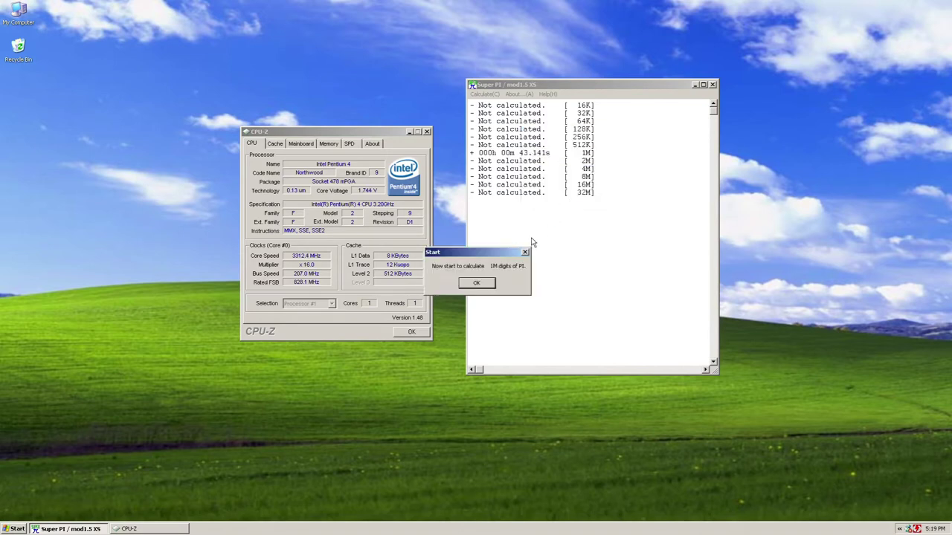
click(476, 283)
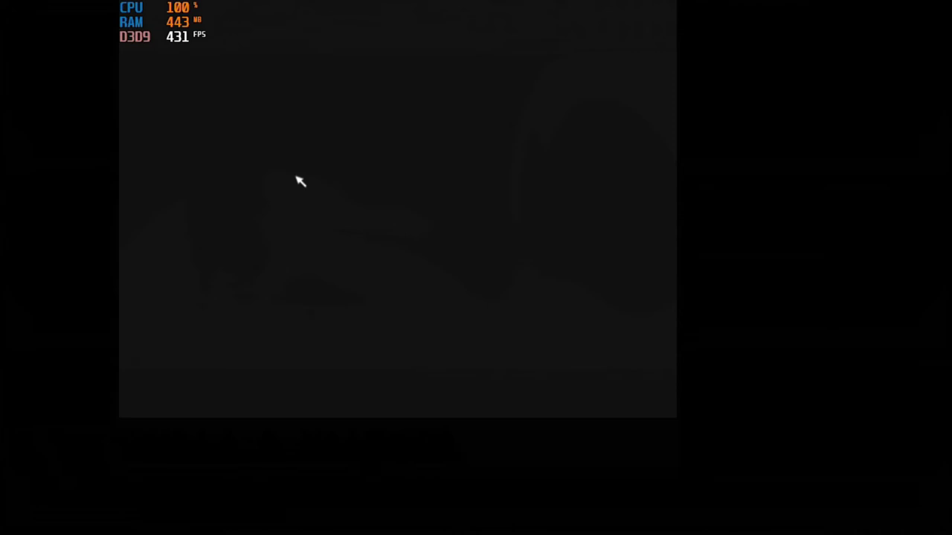
Skip the intro, continue past the title screen, load the existing driver profile and enter the Underground menu.
key(Return)
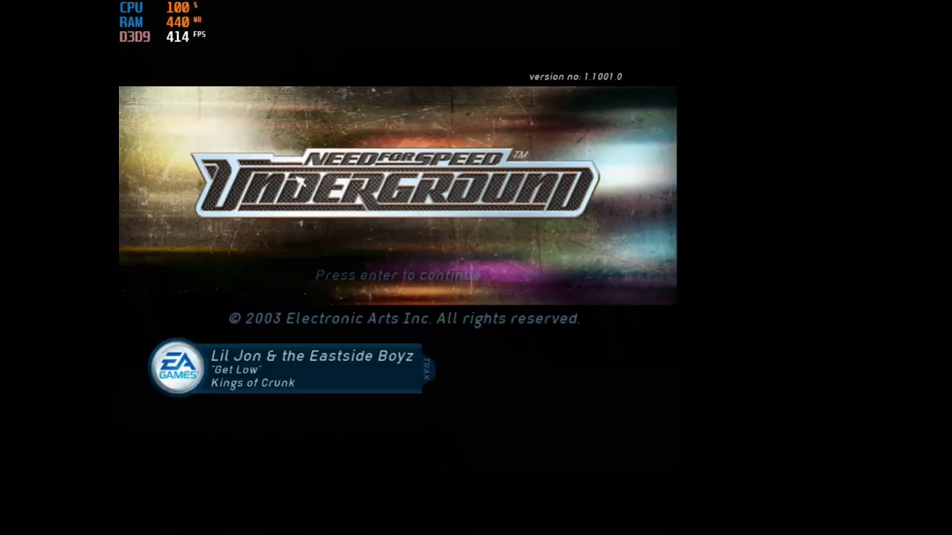
key(Return)
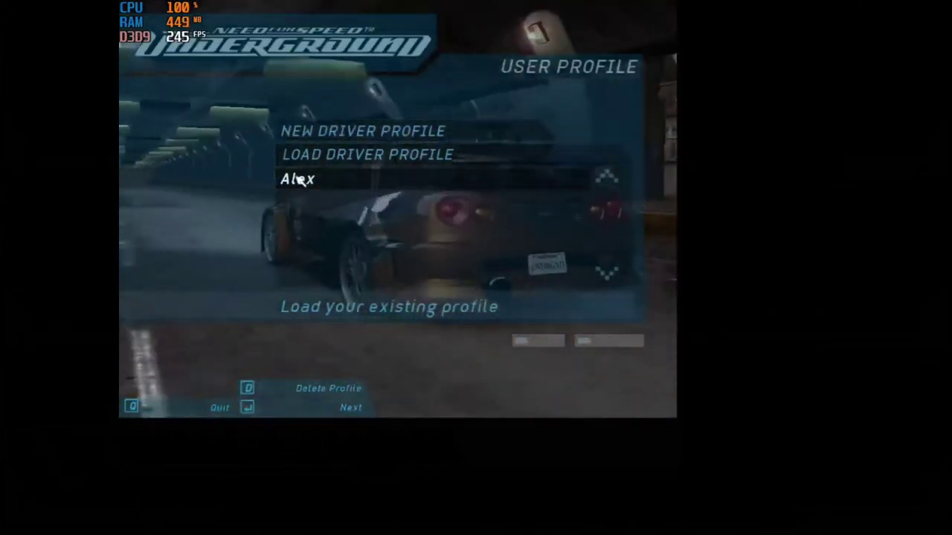
key(Return)
key(Up)
key(Return)
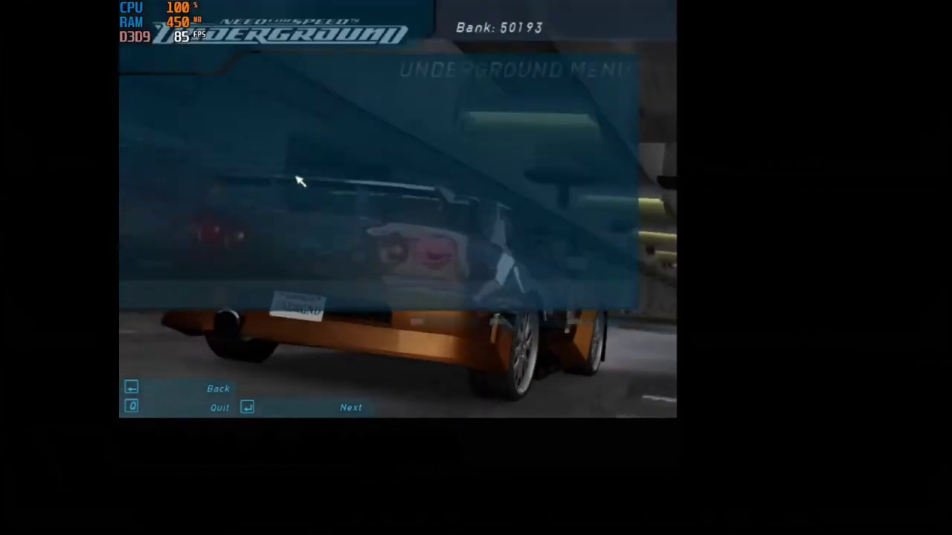
Look at the Sprint event on the race map and the car in Customize Ride, returning to the Underground menu.
key(Return)
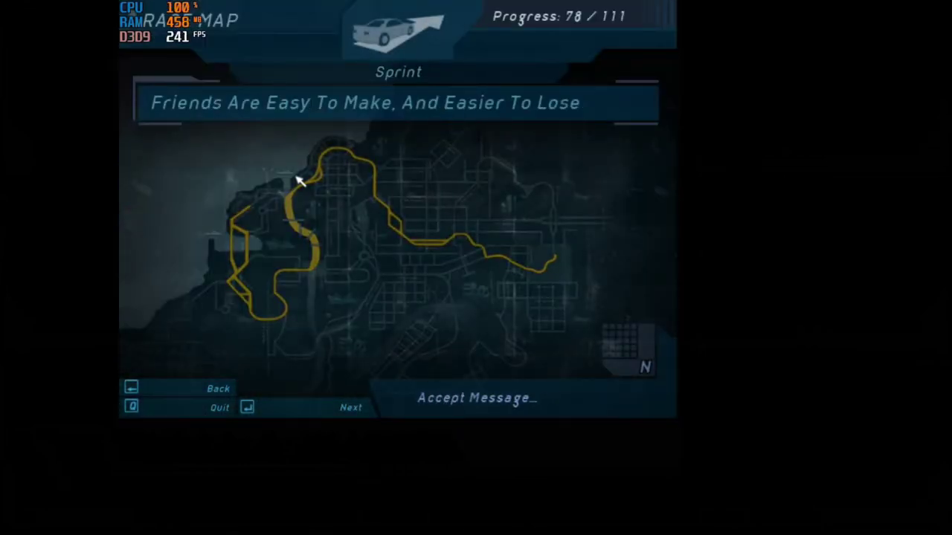
key(Escape)
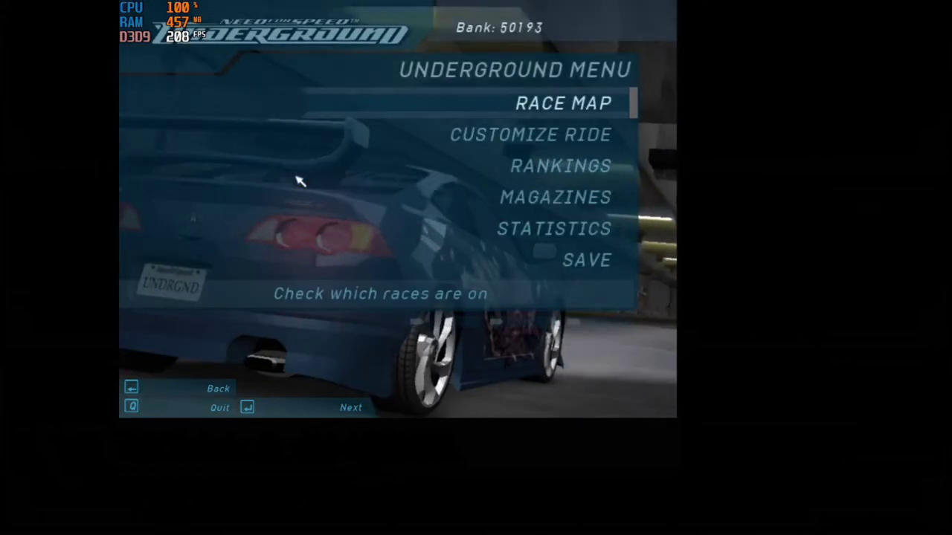
key(Down)
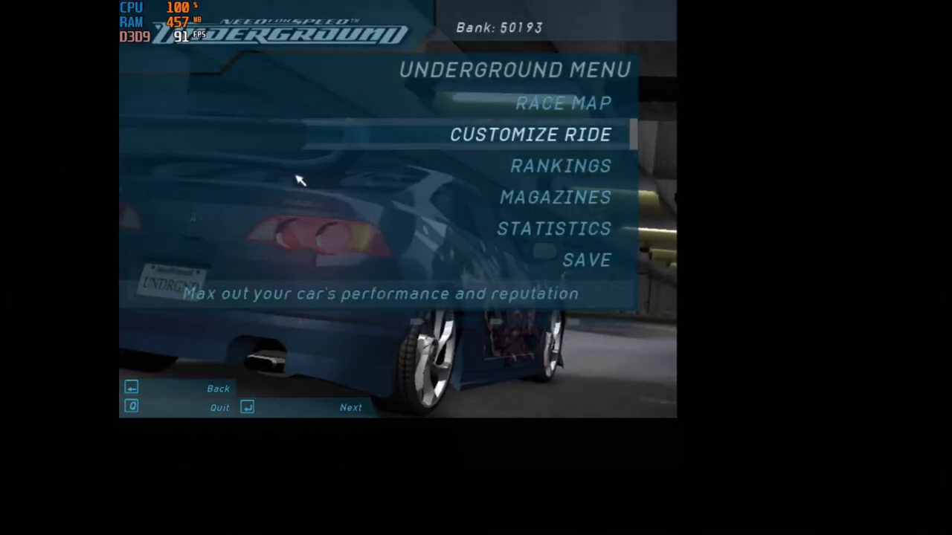
key(Return)
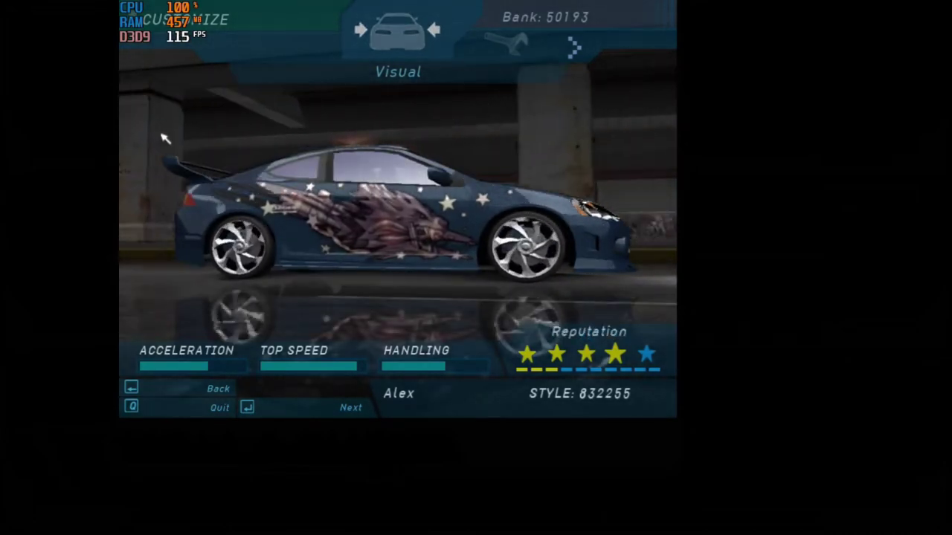
key(Escape)
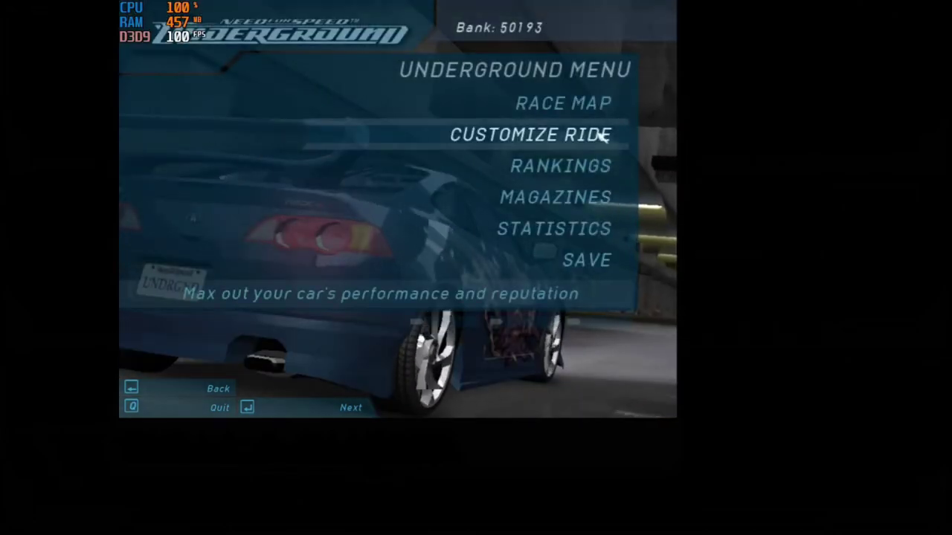
Accept the 1st Ave. Truck Stop sprint race from the race map on Medium difficulty.
click(601, 113)
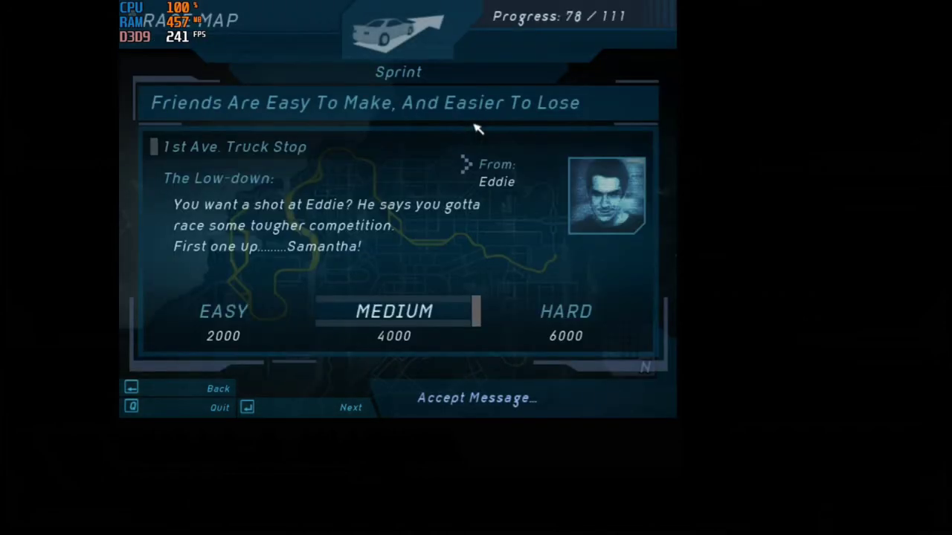
click(433, 326)
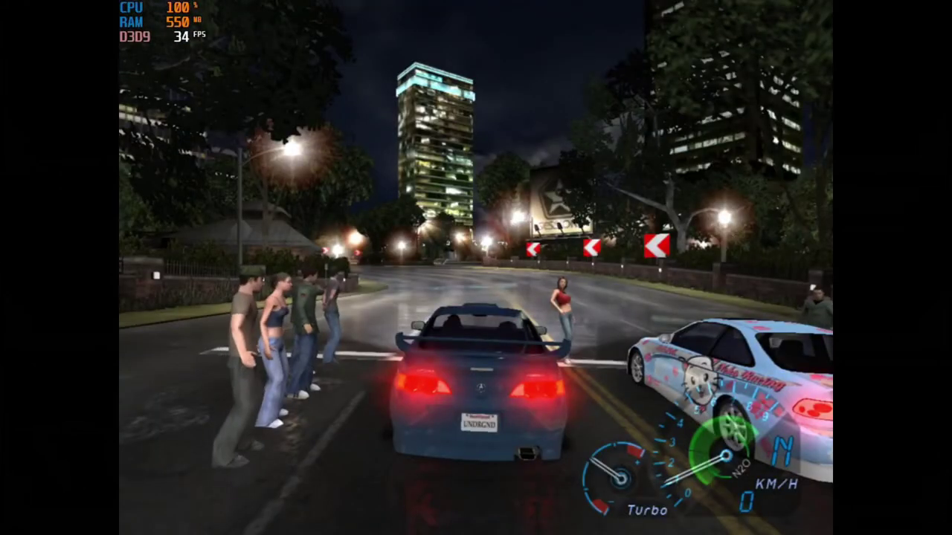
Accelerate off the start line and drive the sprint course, taking the shortcut across the paved plaza.
key(Up)
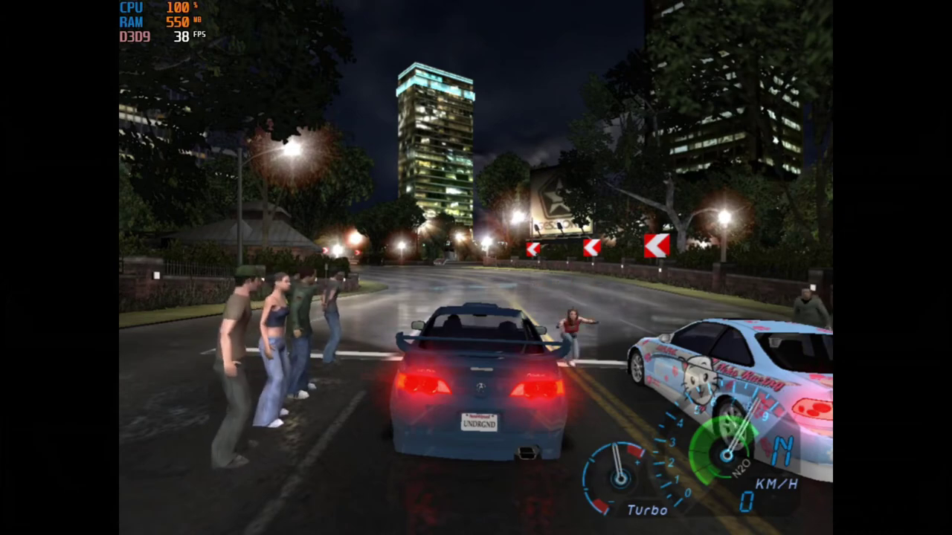
key(Up)
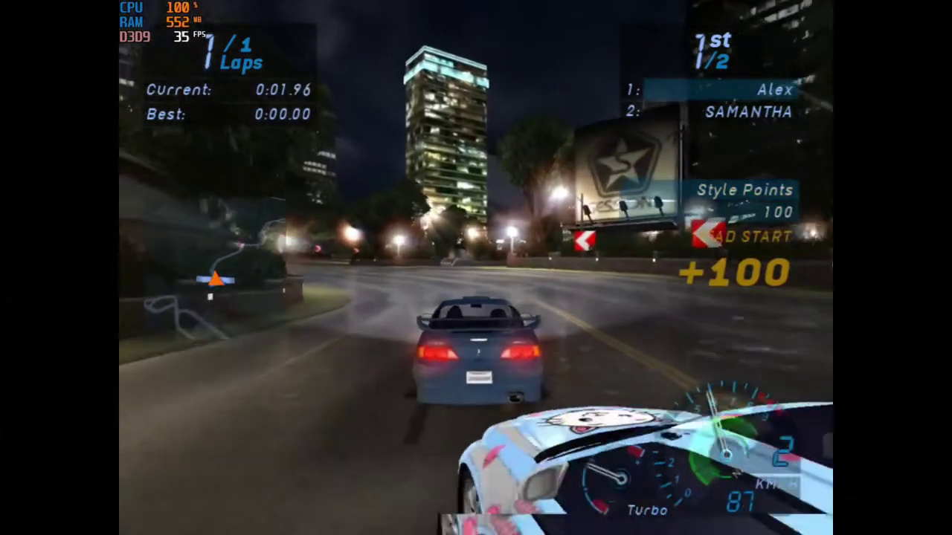
key(Up)
key(Right)
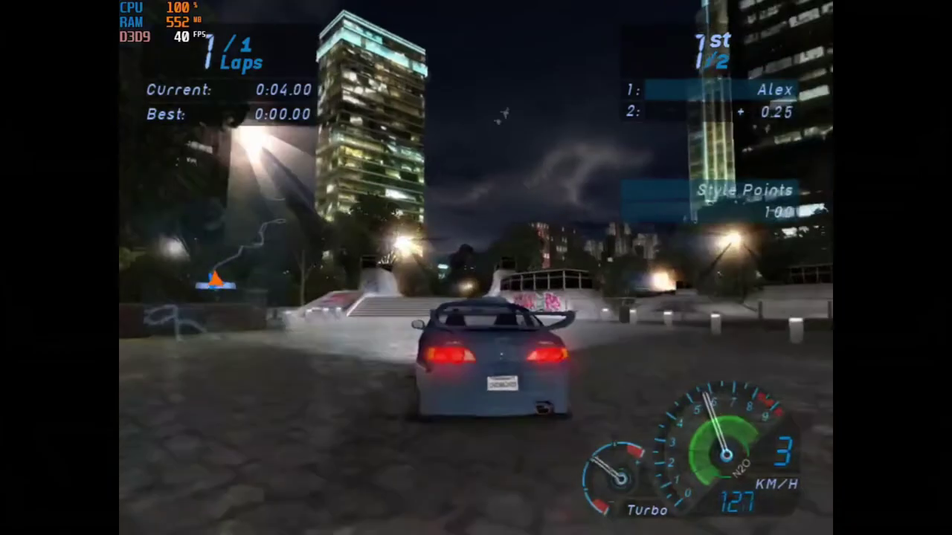
key(Up)
key(Left)
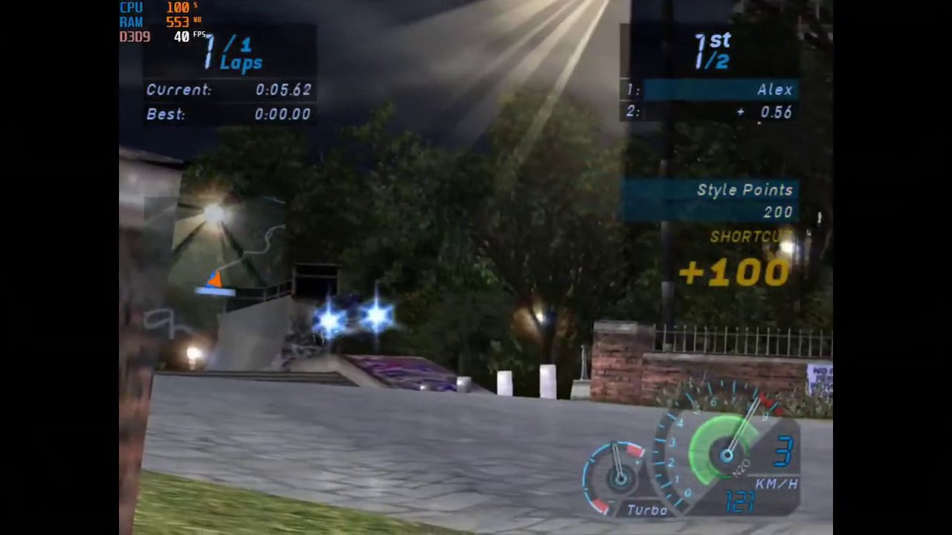
key(Up)
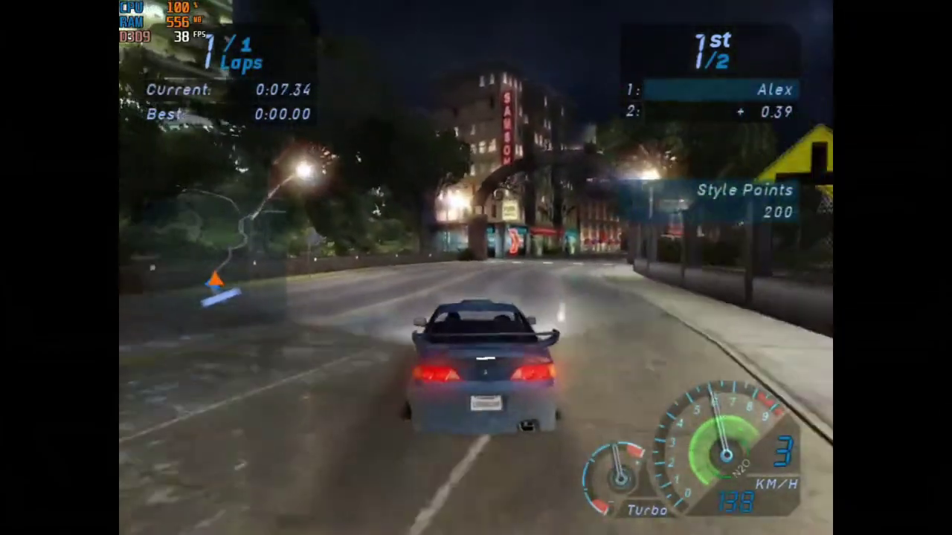